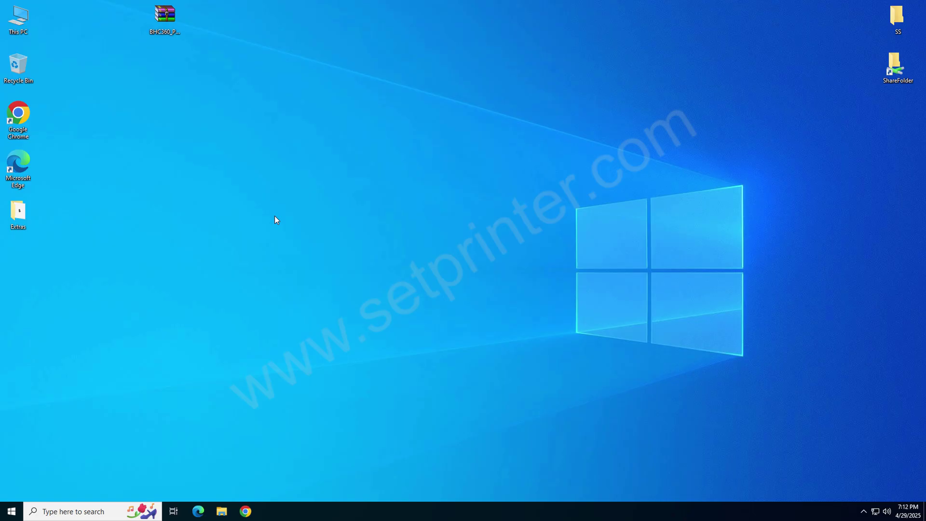
Select the downloaded BHC360 driver zip on the desktop.
left_click(170, 26)
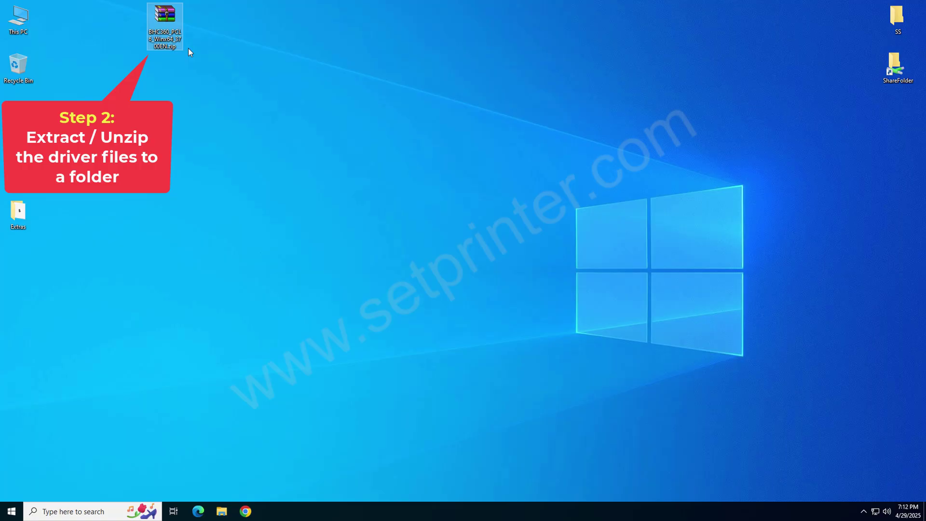
Extract the zip to a BHC360_PCL6_Winx64_3700EN folder and place it below the zip.
right_click(175, 19)
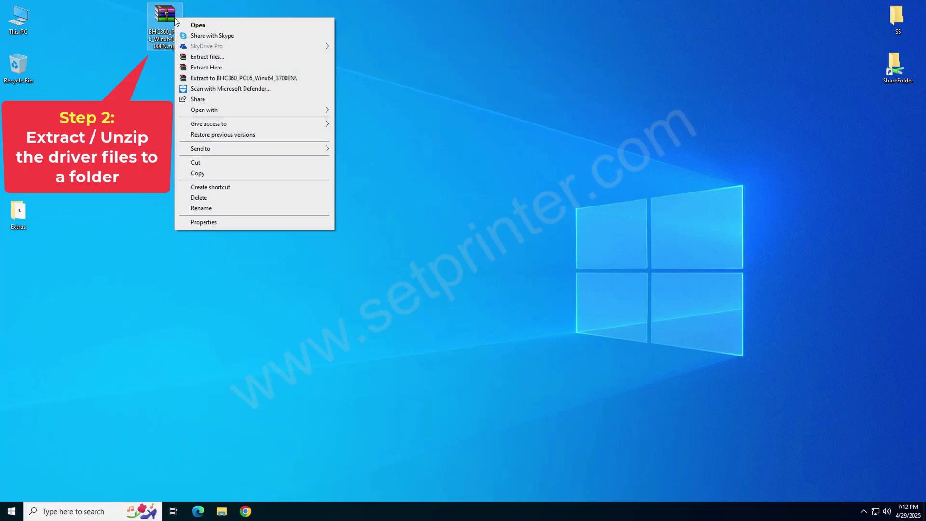
left_click(225, 78)
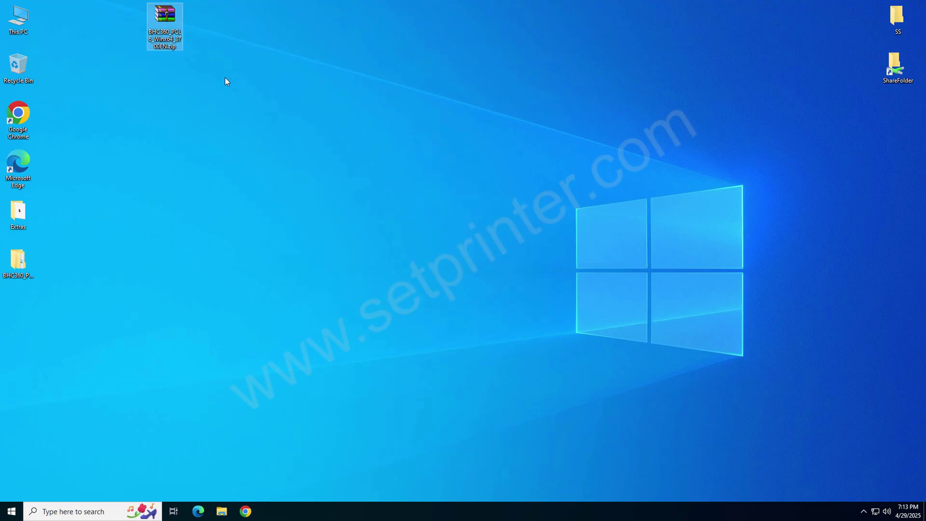
left_click_drag(21, 262, 164, 68)
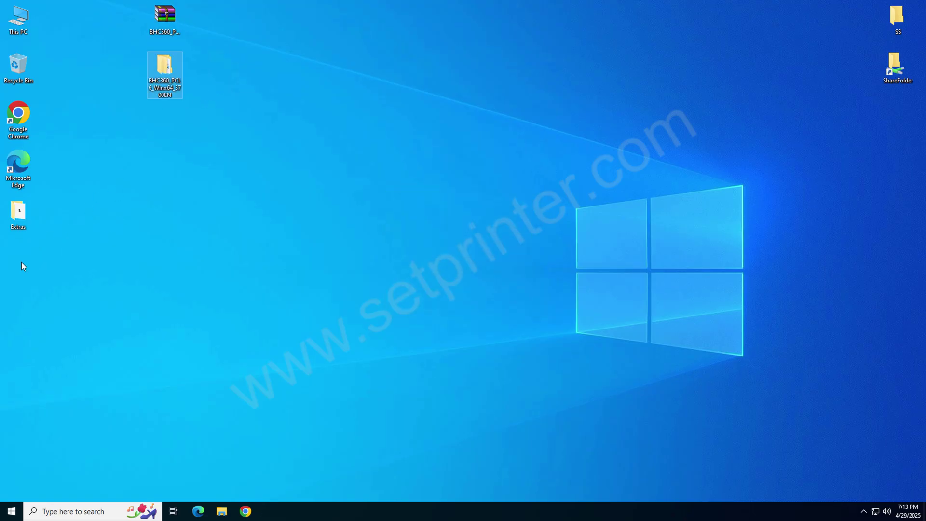
left_click(162, 68)
Check the driver files in the inner BHC360PCL6Winx64_3700EN folder, then close the window.
double_click(163, 68)
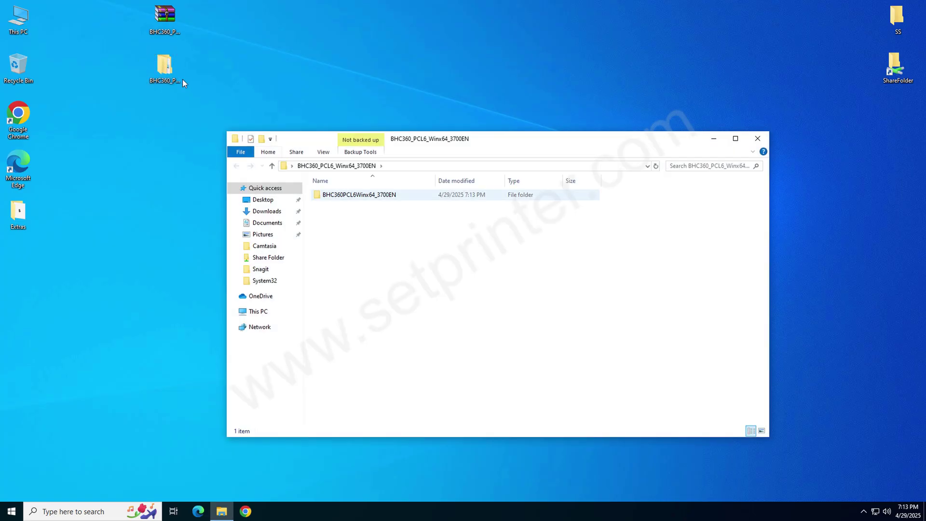
left_click(358, 196)
double_click(357, 196)
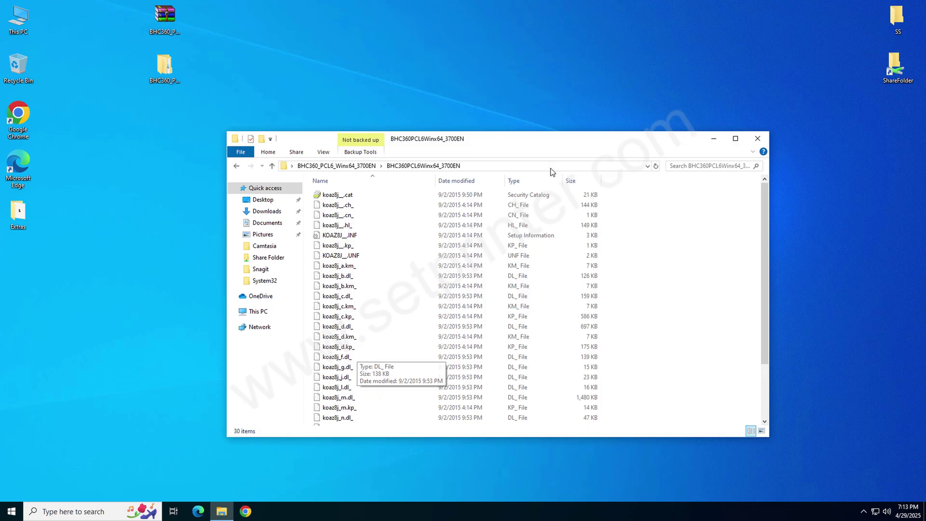
left_click(758, 139)
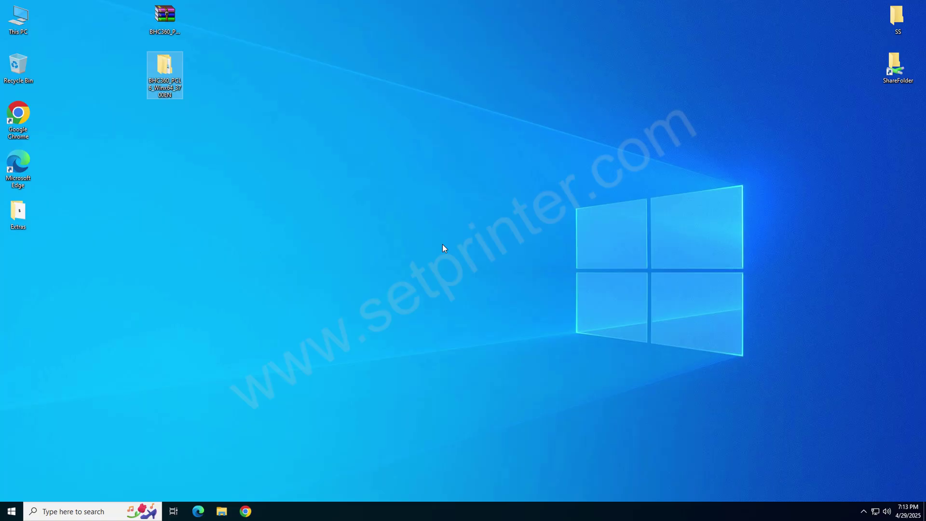
Go to Settings > Devices > Printers & scanners and choose 'The printer that I want isn't listed'.
left_click(12, 511)
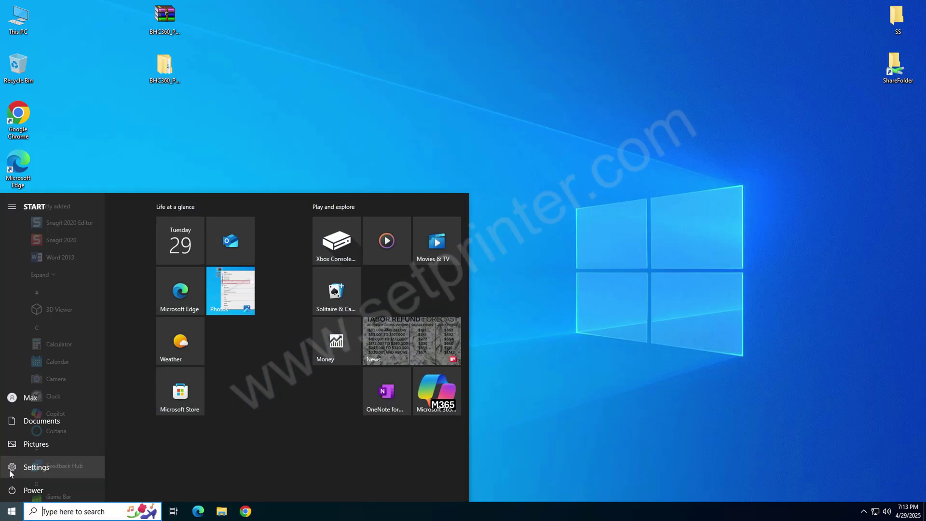
left_click(10, 469)
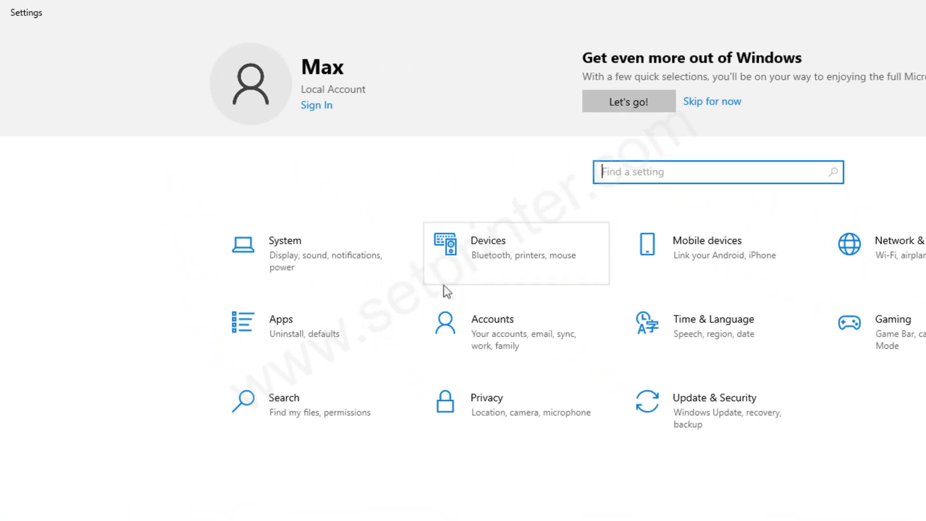
left_click(491, 237)
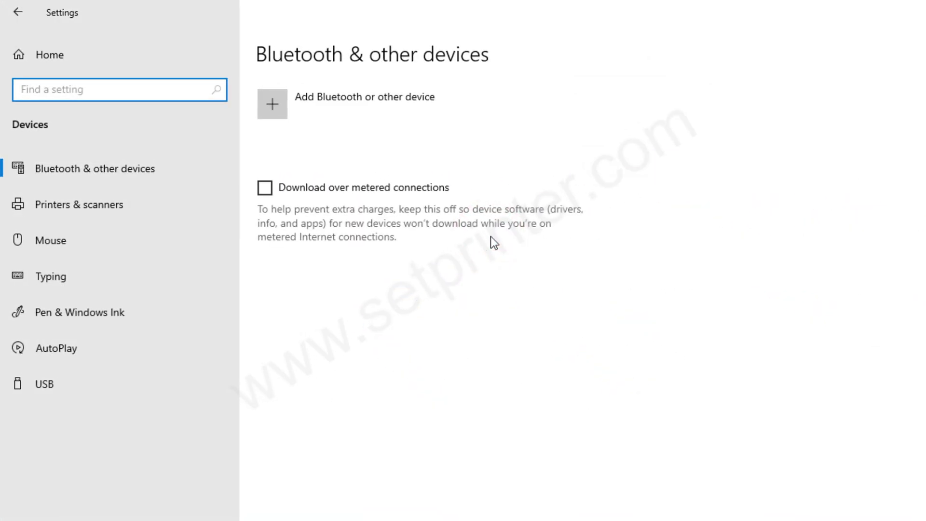
left_click(142, 203)
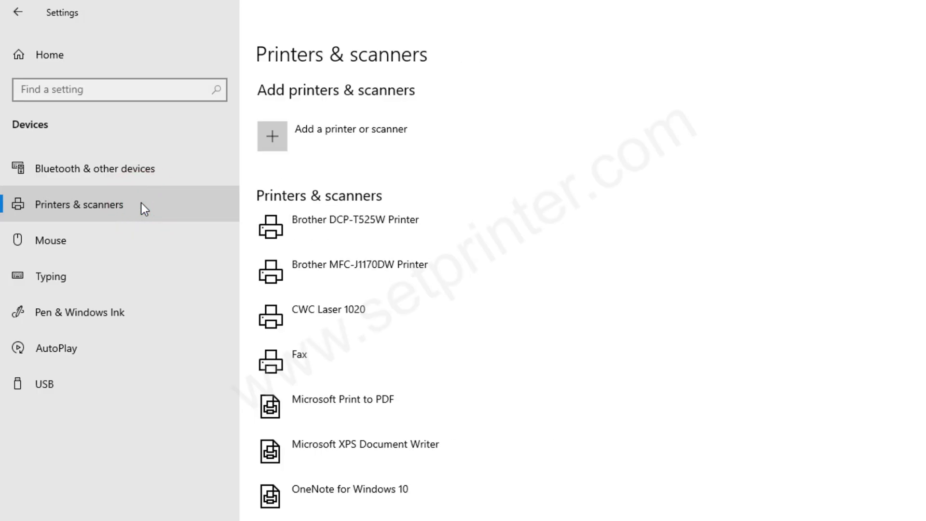
left_click(271, 141)
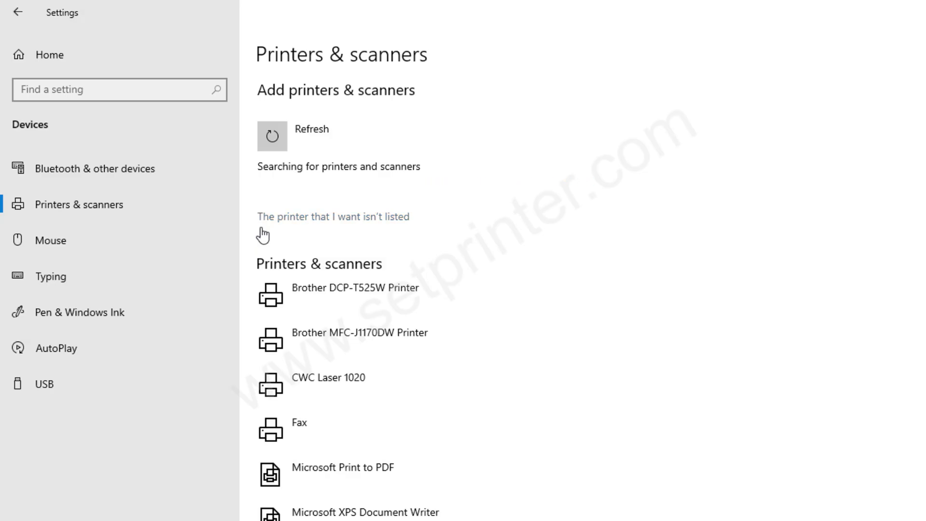
left_click(394, 220)
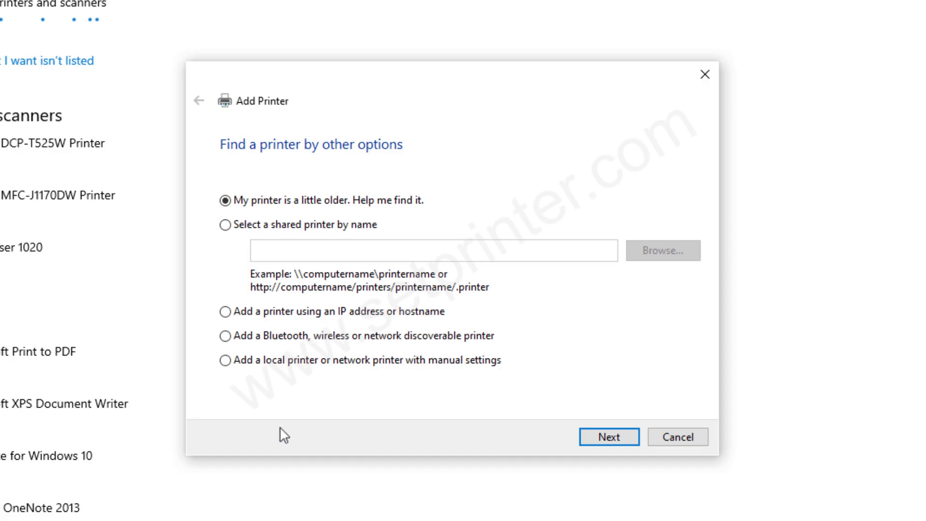
Add a local printer with manual settings on the existing USB001 virtual USB port.
left_click(225, 360)
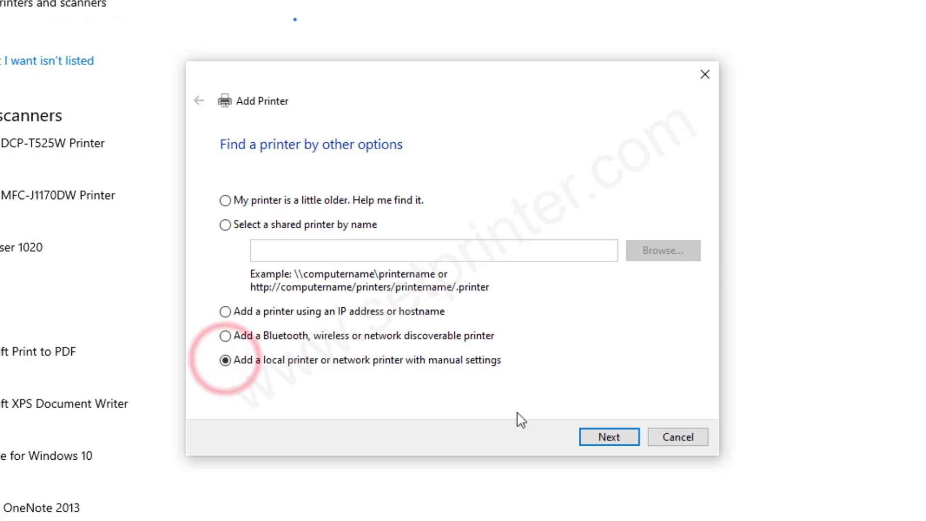
left_click(627, 434)
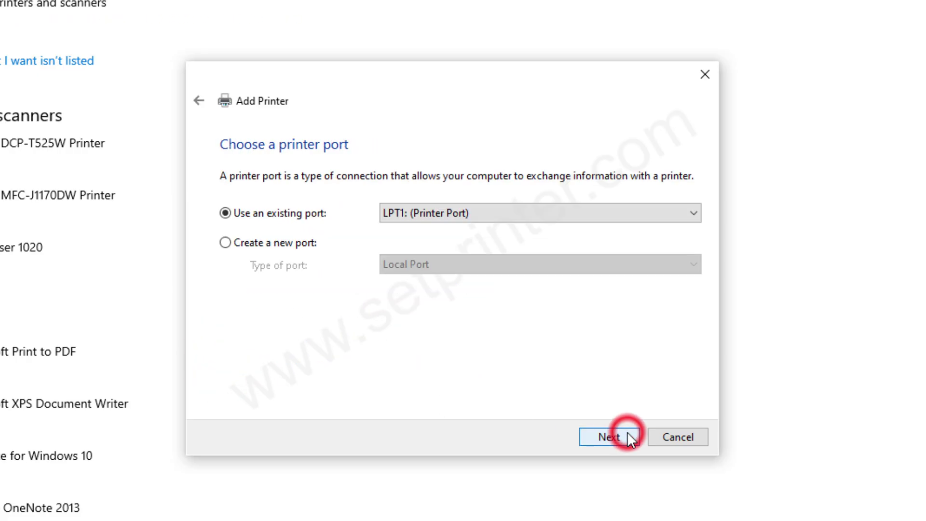
left_click(490, 212)
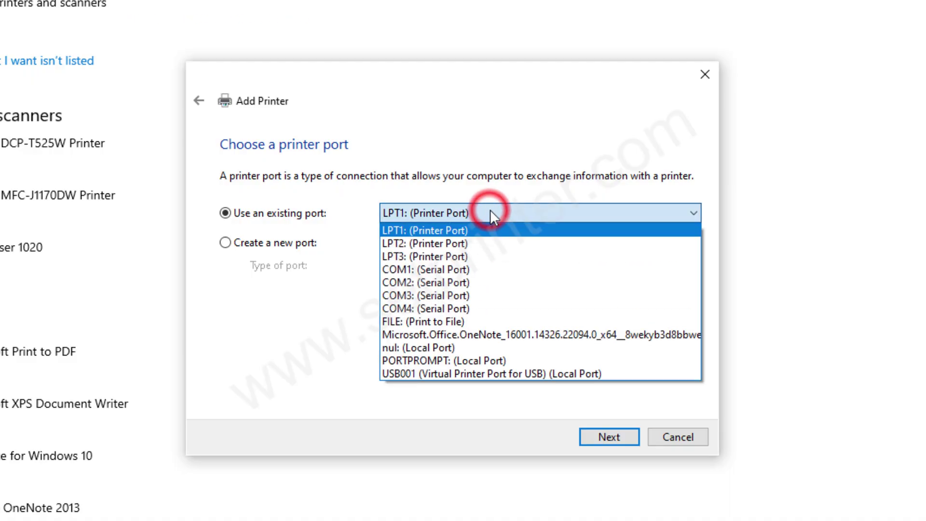
left_click(444, 375)
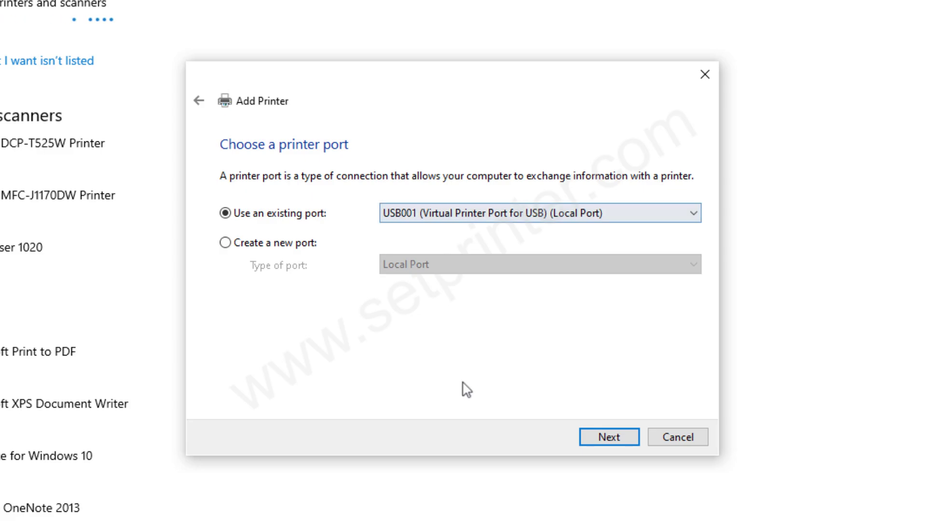
Use Have Disk to pick KOAZ8J__.INF from the desktop BHC360_PCL6_Winx64_3700EN driver subfolder.
left_click(611, 436)
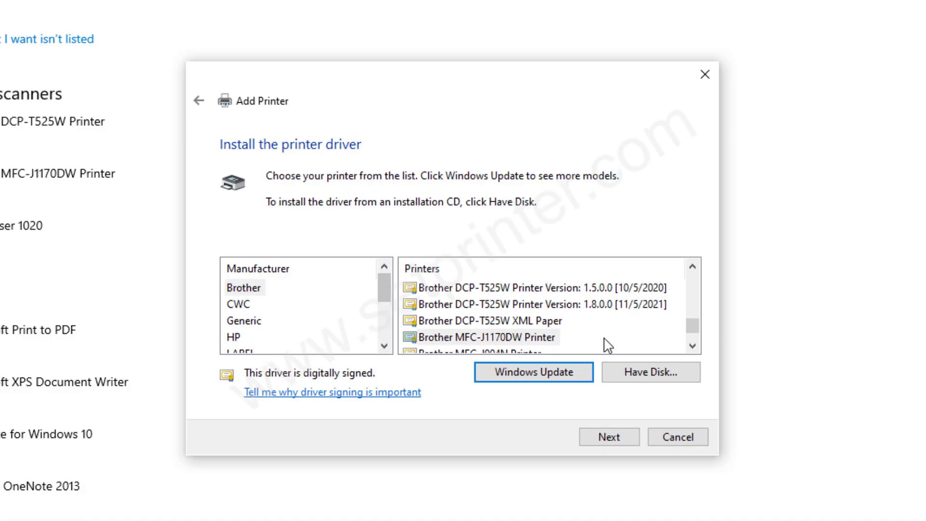
left_click(639, 371)
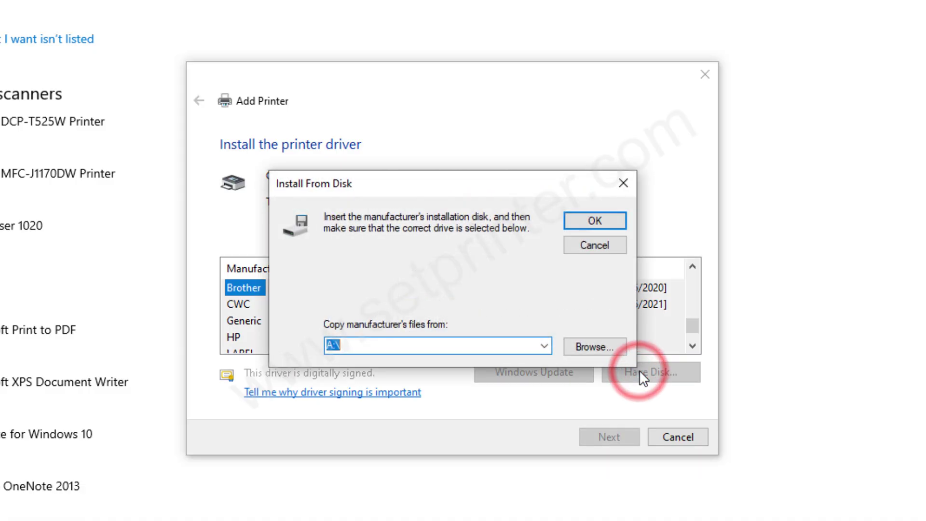
left_click(596, 348)
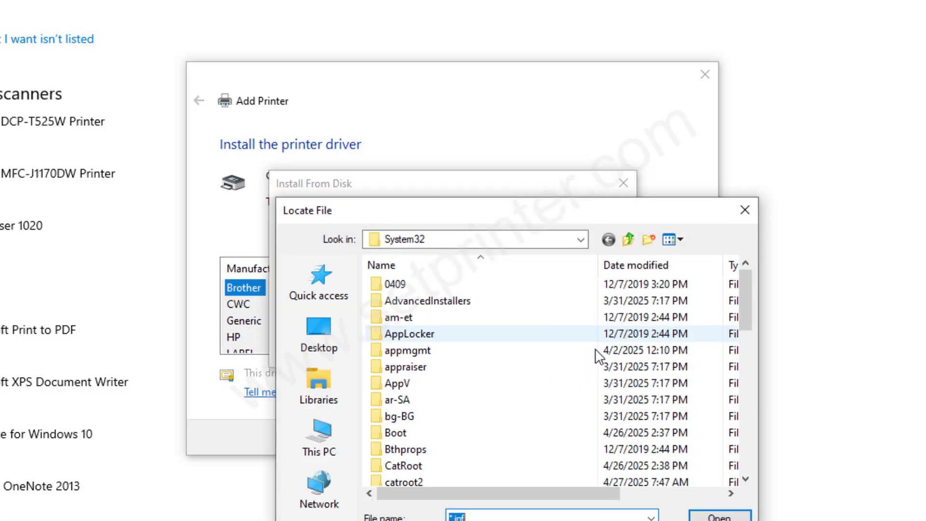
left_click(316, 332)
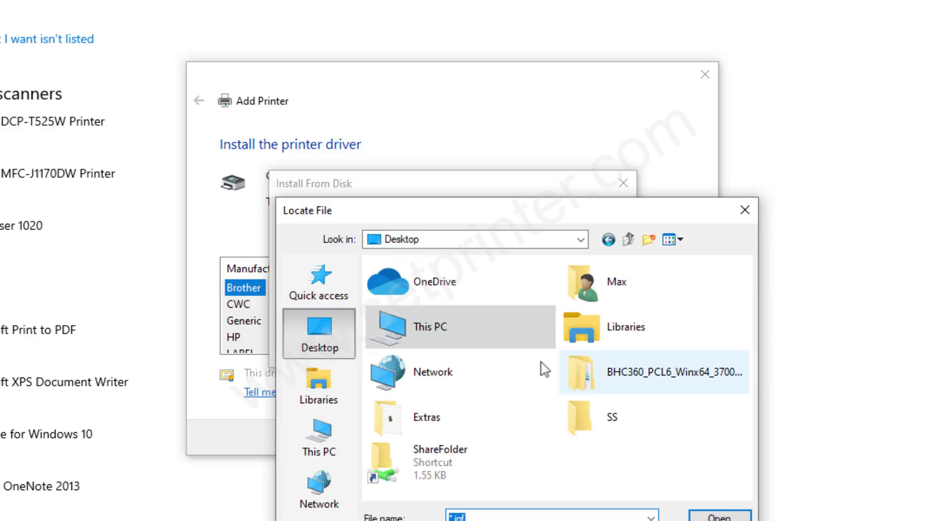
double_click(631, 372)
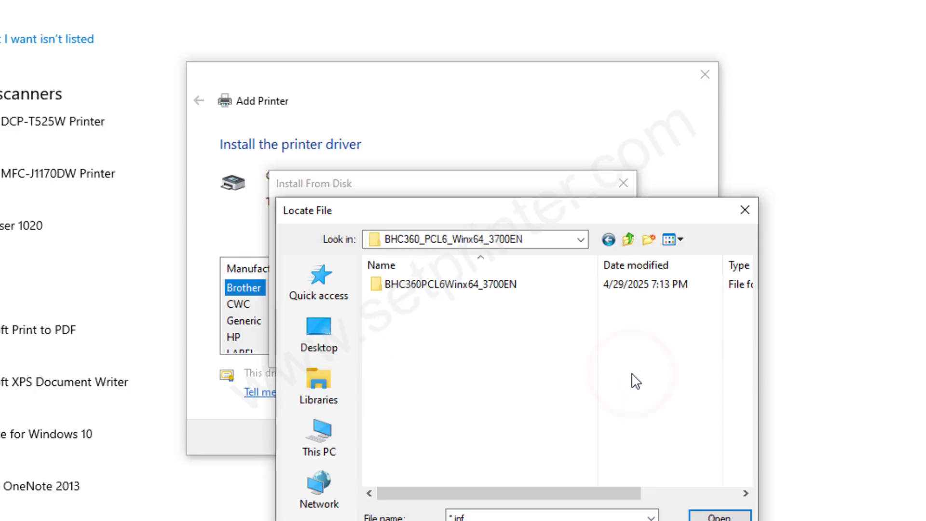
double_click(451, 286)
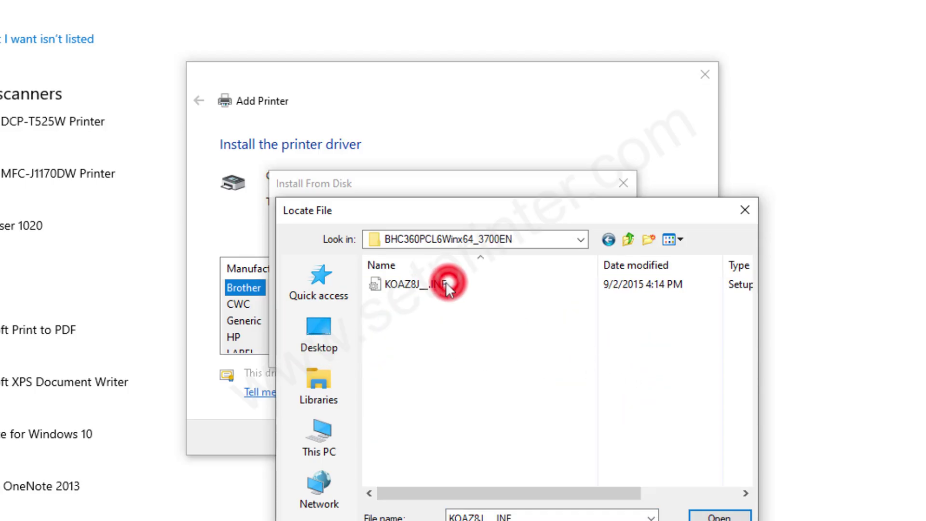
left_click(403, 289)
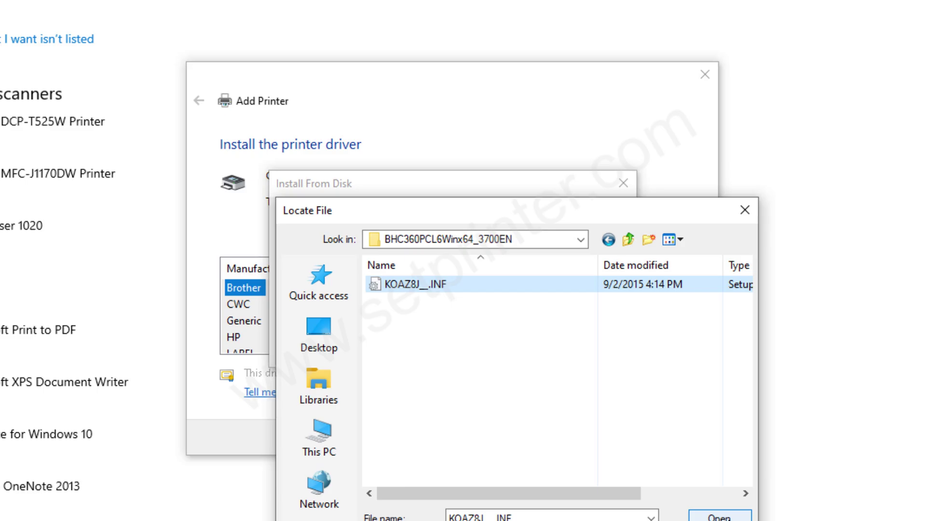
left_click(720, 516)
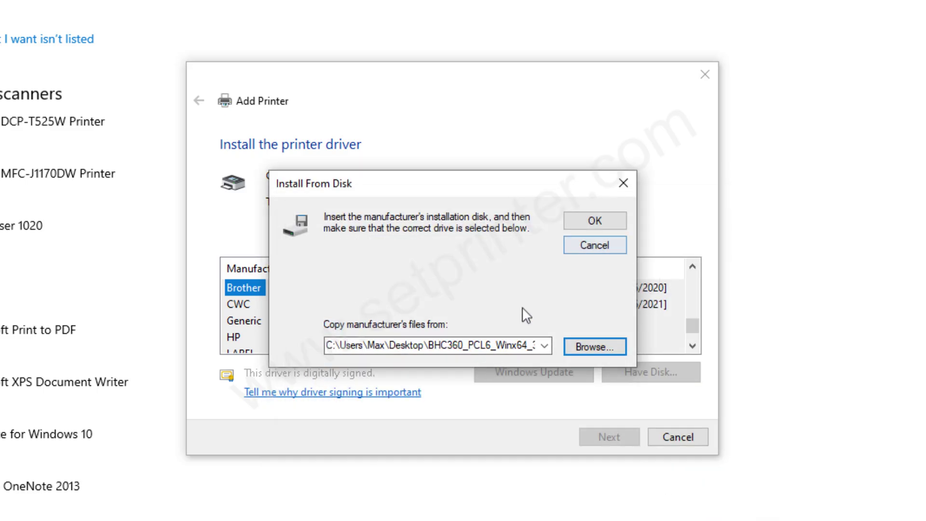
Install the KONICA MINOLTA C360SeriesPCL driver with its default name and no sharing.
left_click(594, 221)
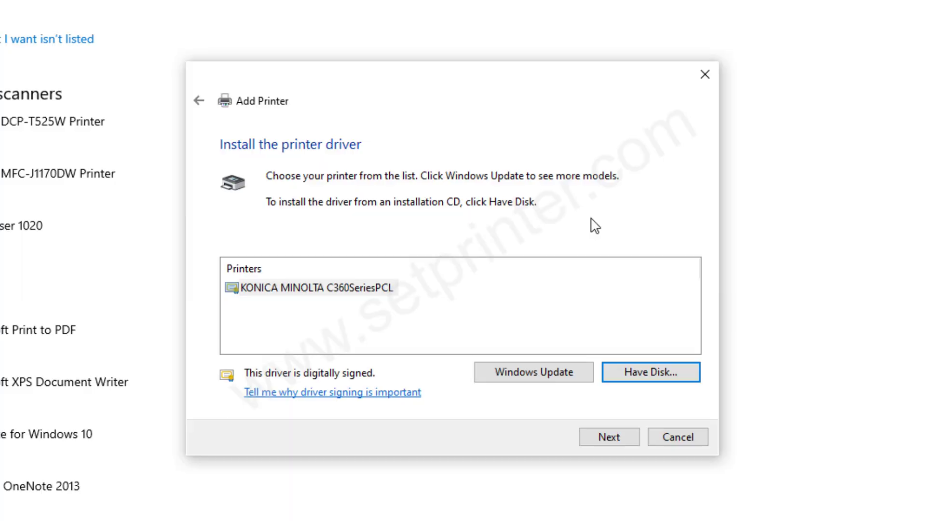
left_click(307, 291)
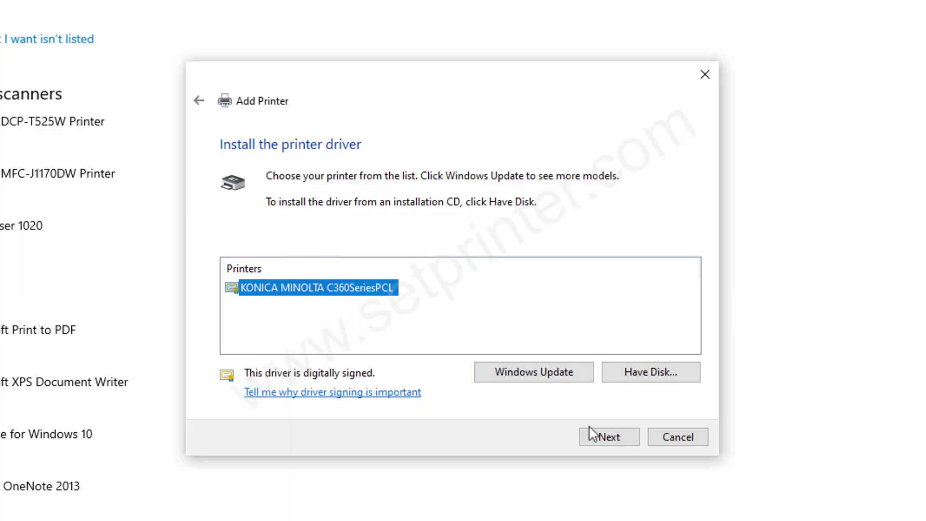
left_click(607, 436)
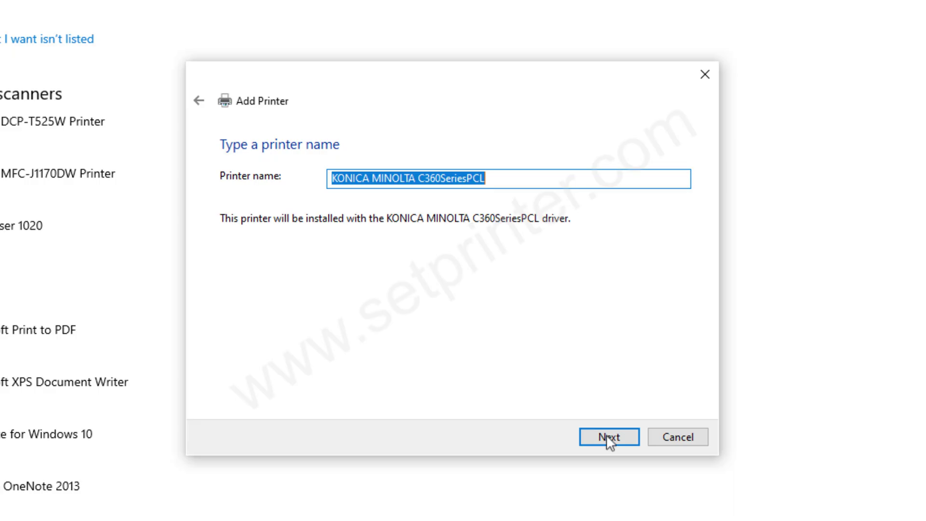
left_click(610, 439)
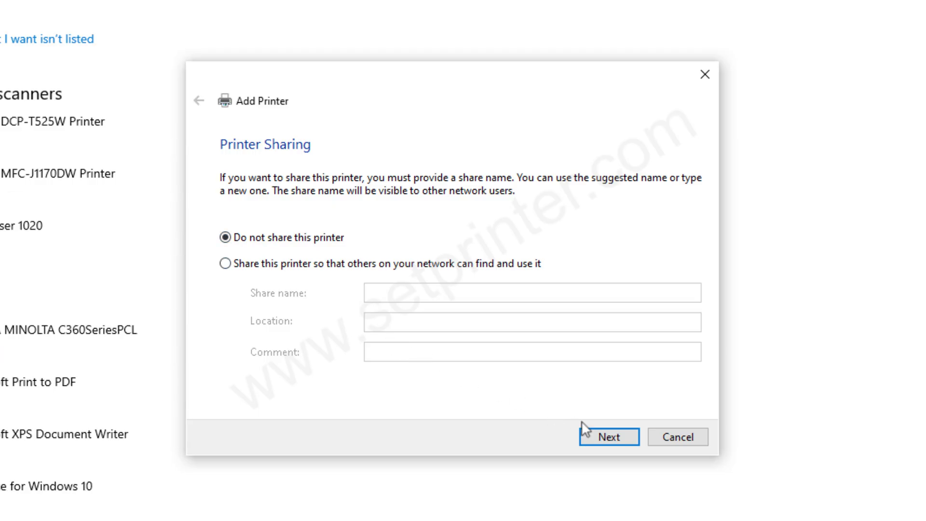
left_click(615, 435)
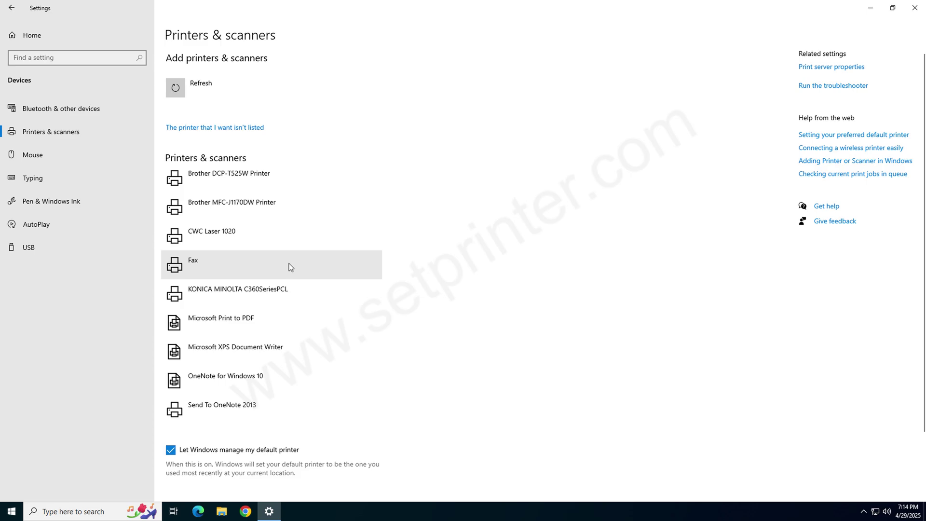
Expand the KONICA MINOLTA C360SeriesPCL entry in the Printers & scanners list.
left_click(271, 292)
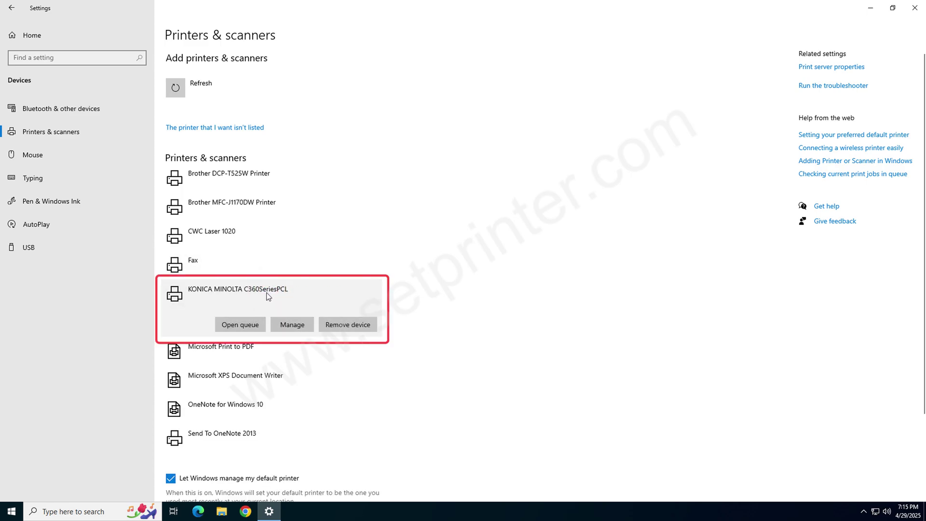